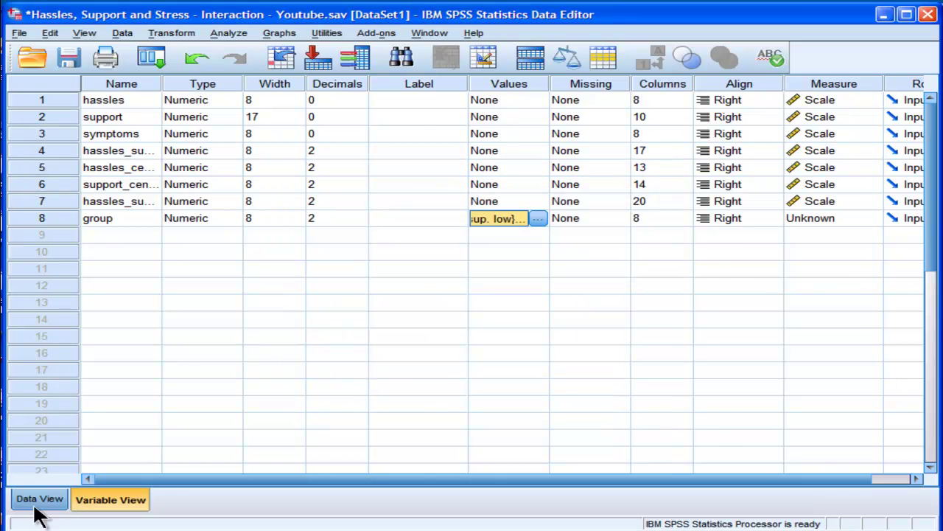
# - Run Frequencies on the group variable, showing 19 low, 18 moderate and 19 high support cases
pyautogui.click(225, 31)
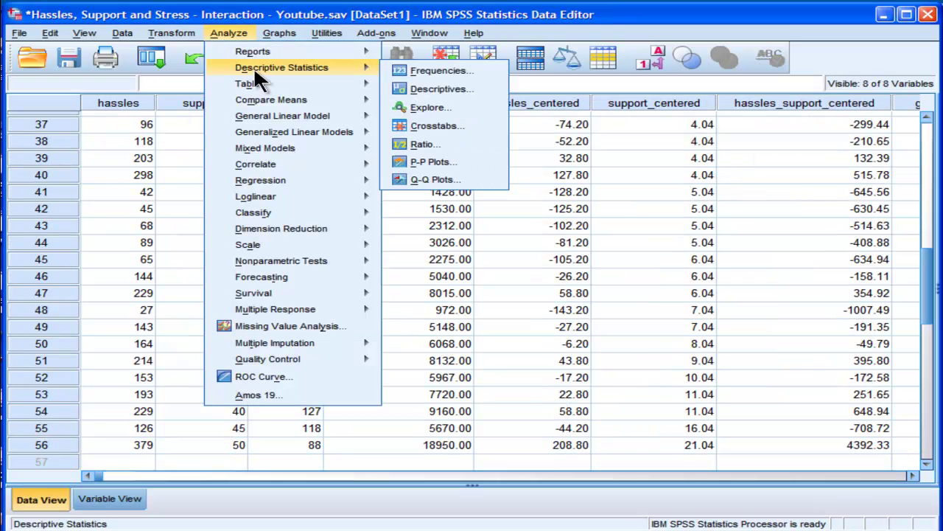
pyautogui.click(396, 68)
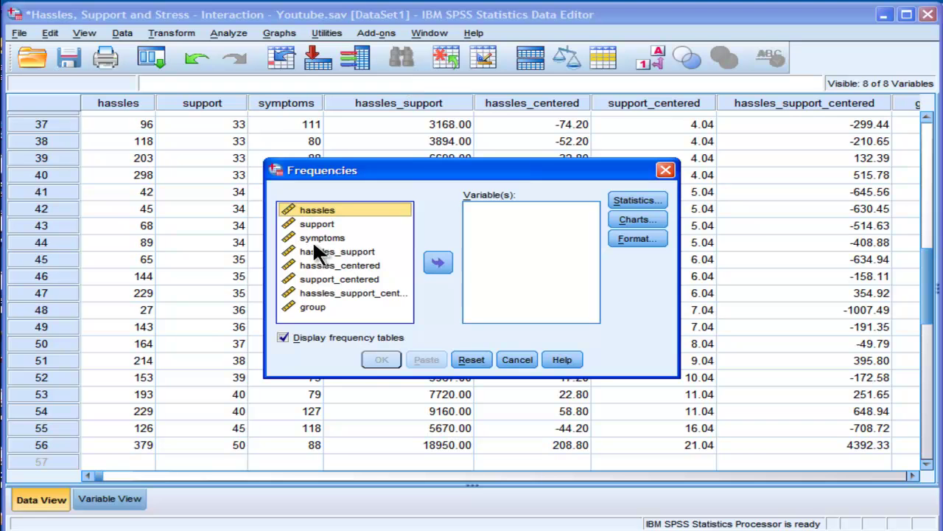
pyautogui.click(312, 307)
pyautogui.click(339, 280)
pyautogui.click(438, 262)
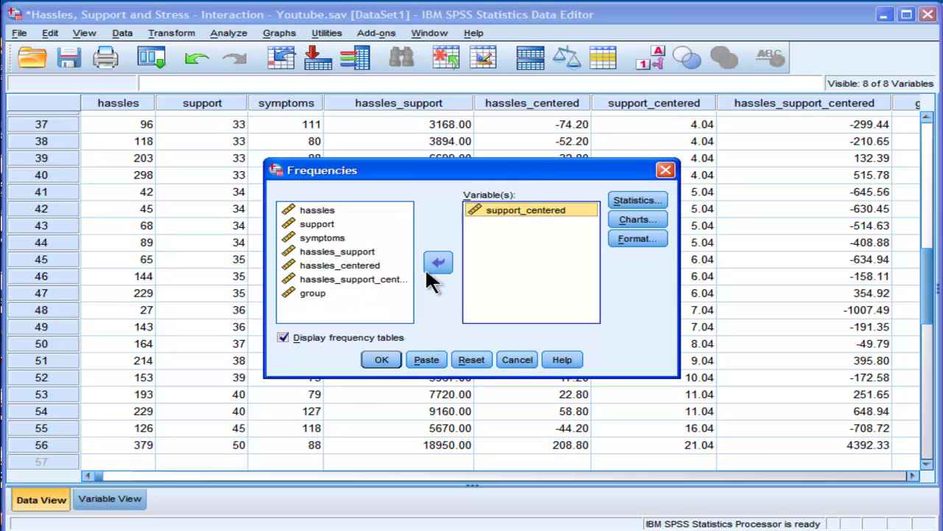
pyautogui.click(440, 262)
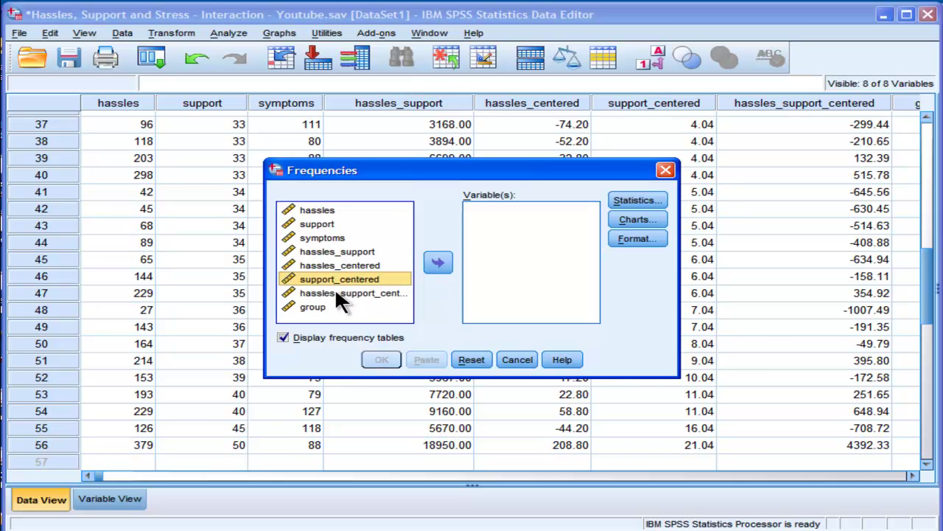
pyautogui.click(313, 306)
pyautogui.click(438, 263)
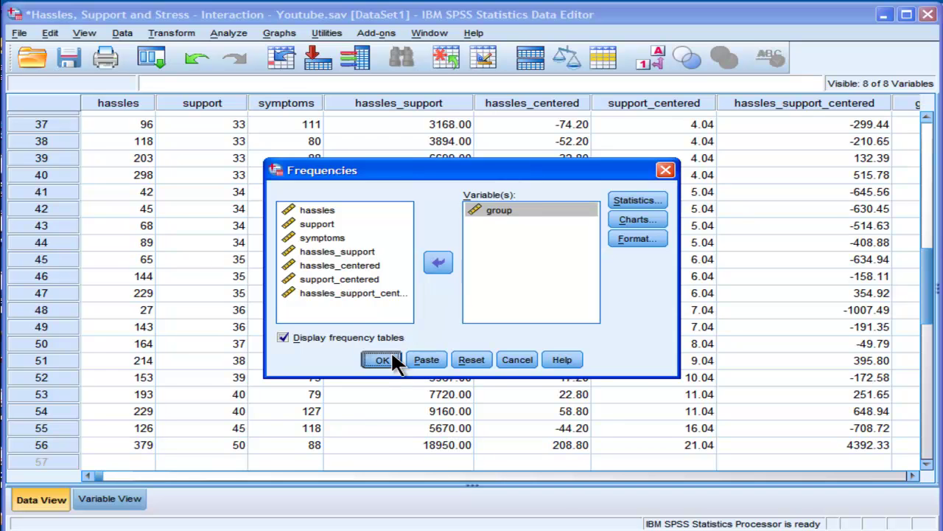
pyautogui.click(395, 358)
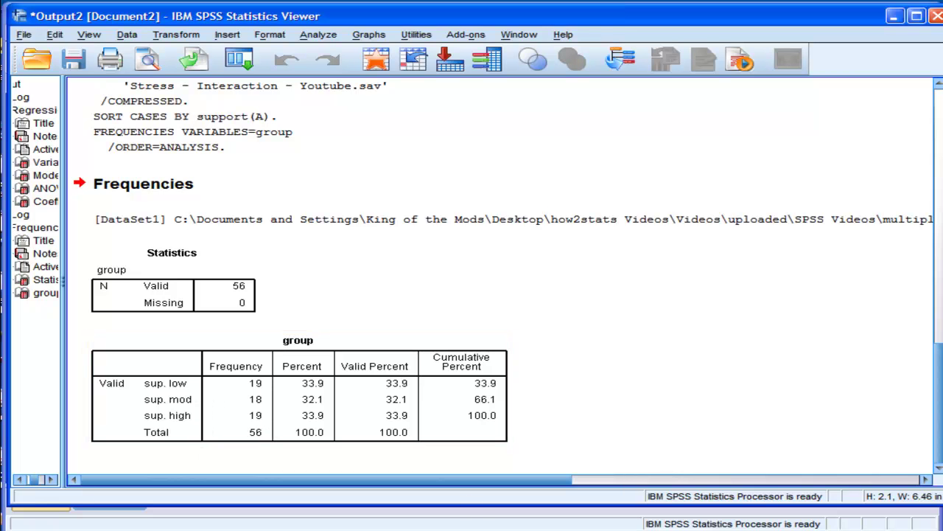
# - Return to the Data Editor, scroll to the group column, and save the dataset
pyautogui.click(471, 516)
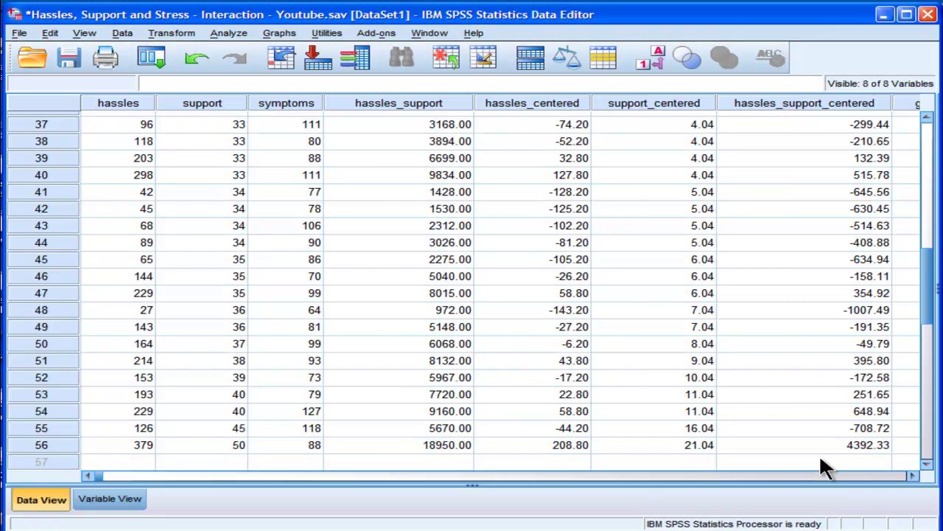
pyautogui.click(912, 475)
pyautogui.click(913, 476)
pyautogui.click(912, 475)
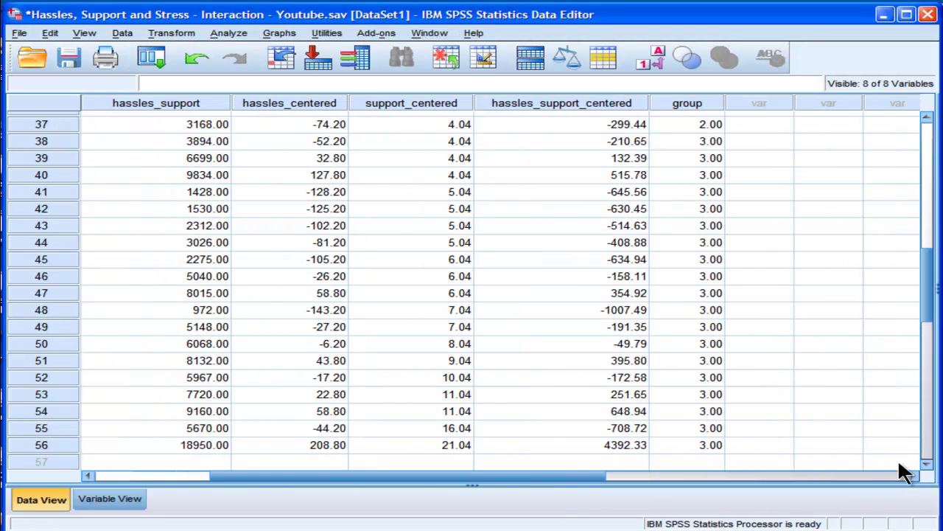
pyautogui.click(74, 58)
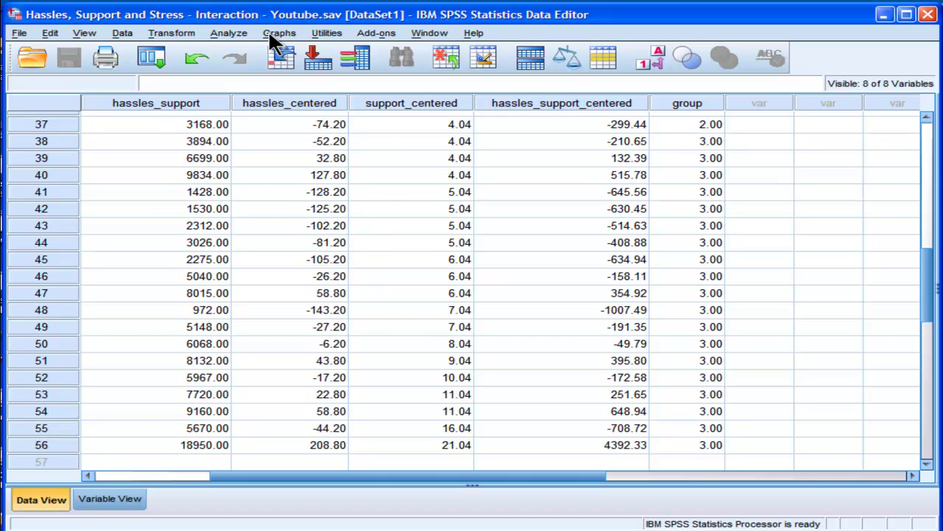
# - Start a Simple Scatter chart from Graphs > Legacy Dialogs > Scatter/Dot
pyautogui.click(230, 33)
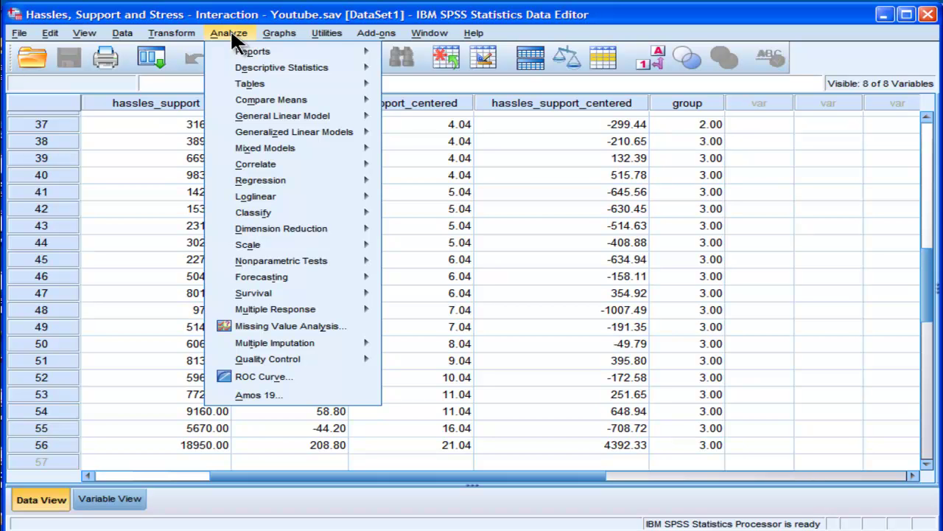
pyautogui.moveTo(266, 31)
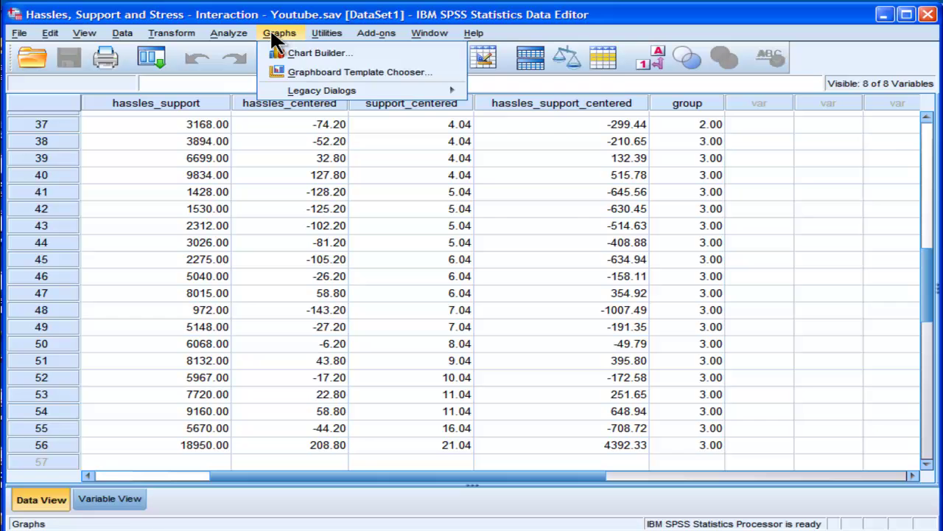
pyautogui.moveTo(304, 90)
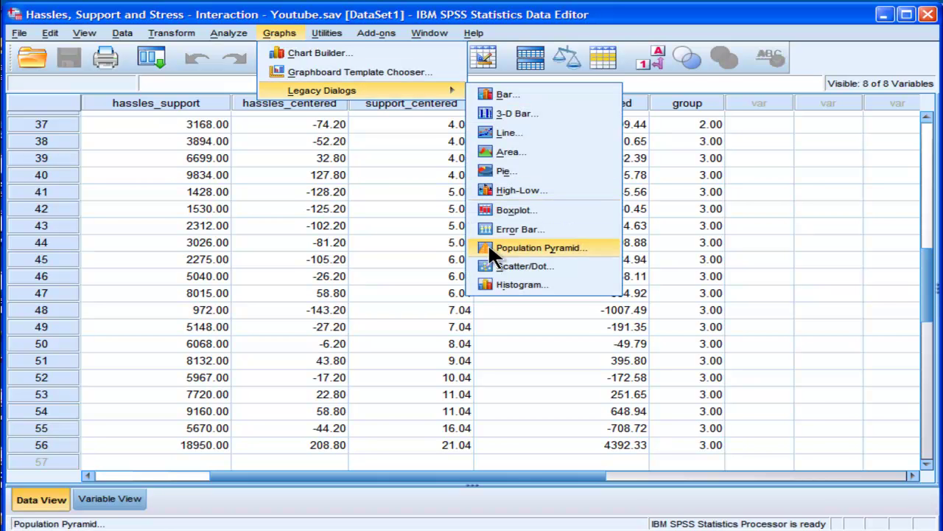
pyautogui.click(488, 262)
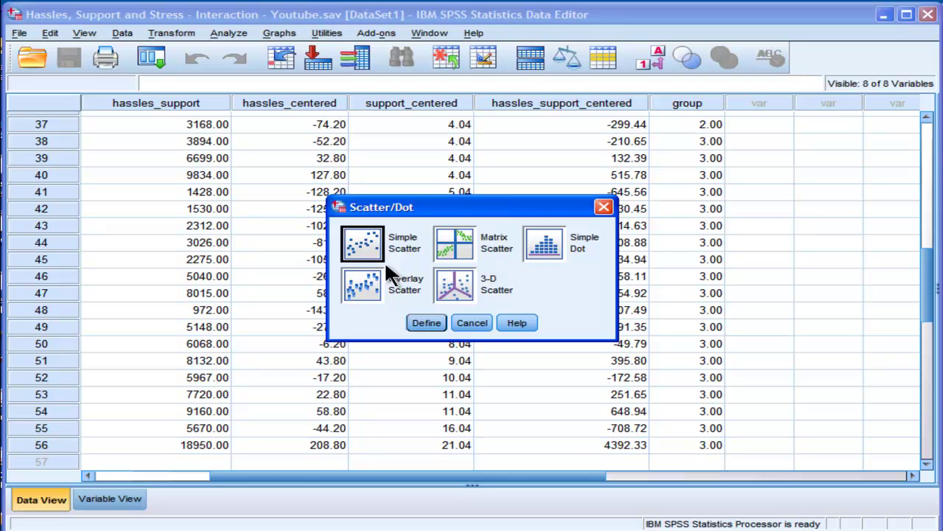
pyautogui.click(425, 322)
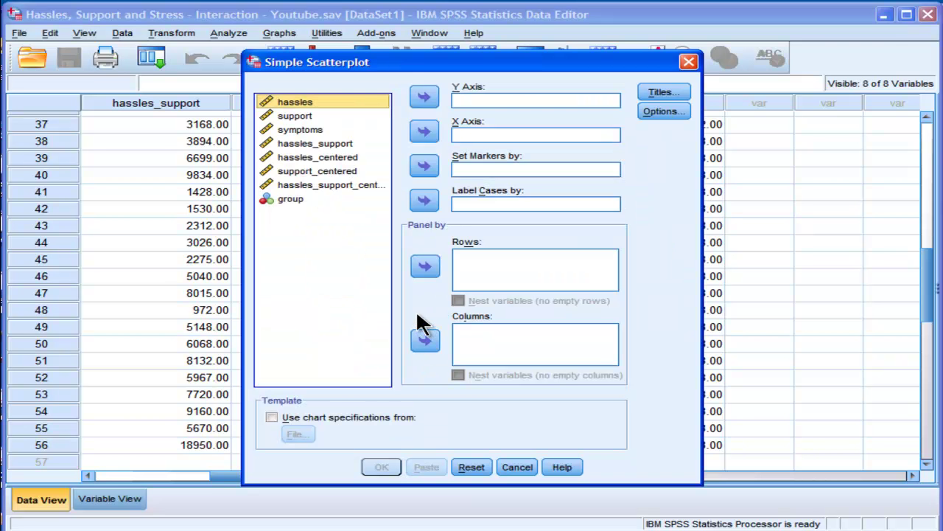
# - Plot symptoms on Y against hassles_centered on X, with markers set by group
pyautogui.click(313, 172)
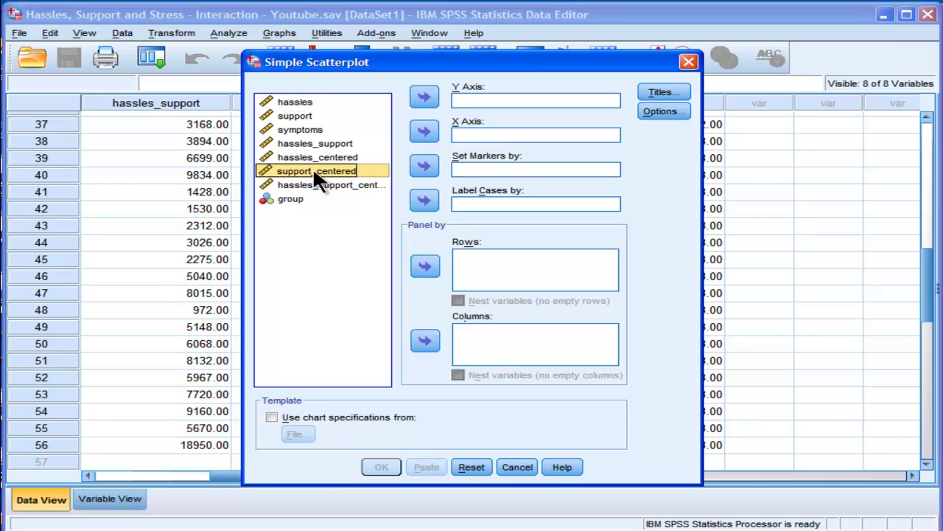
pyautogui.click(305, 156)
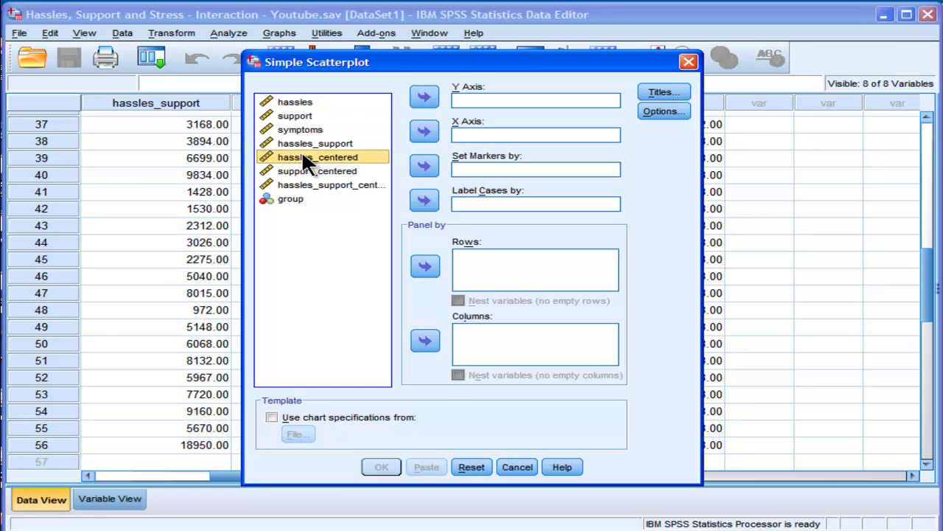
pyautogui.click(424, 131)
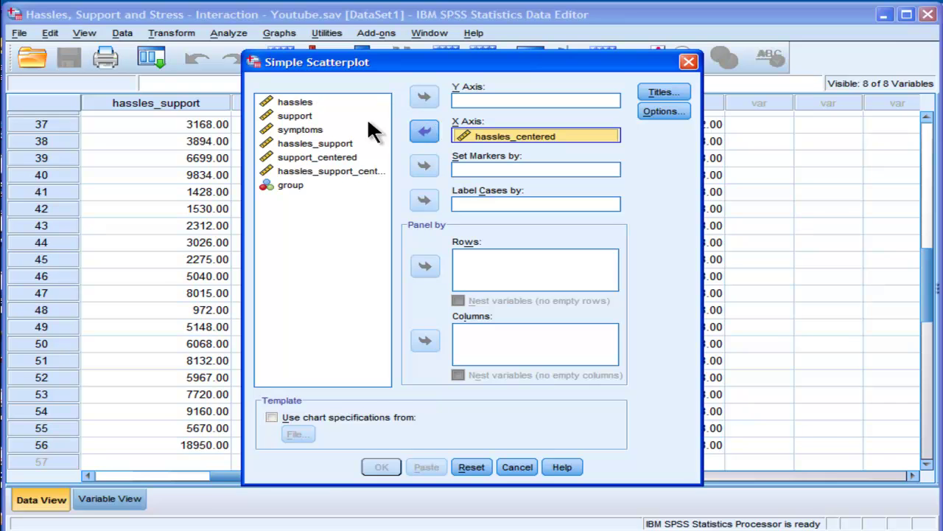
pyautogui.click(314, 129)
pyautogui.click(425, 97)
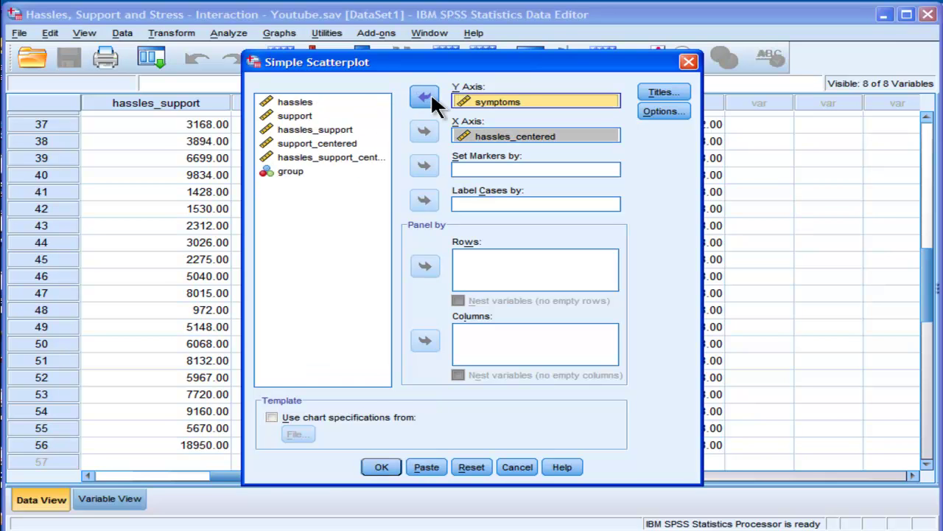
pyautogui.click(299, 174)
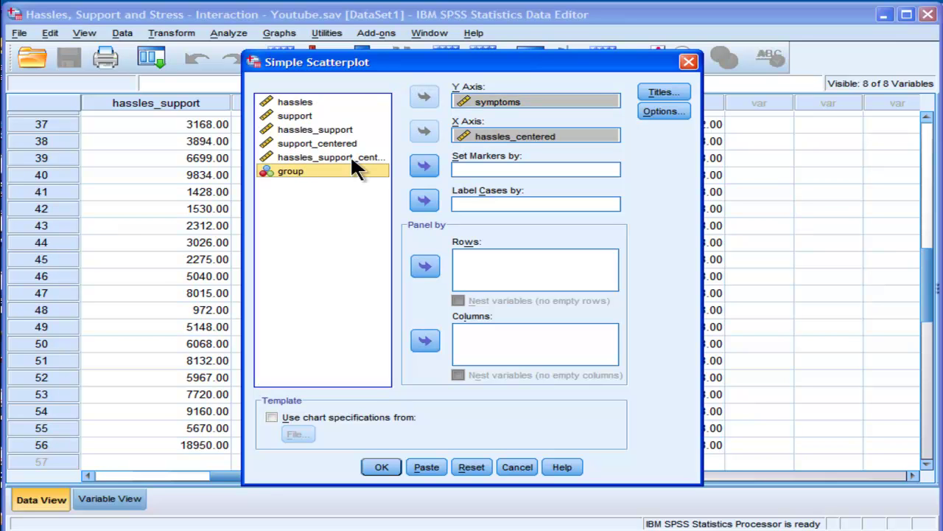
pyautogui.click(424, 166)
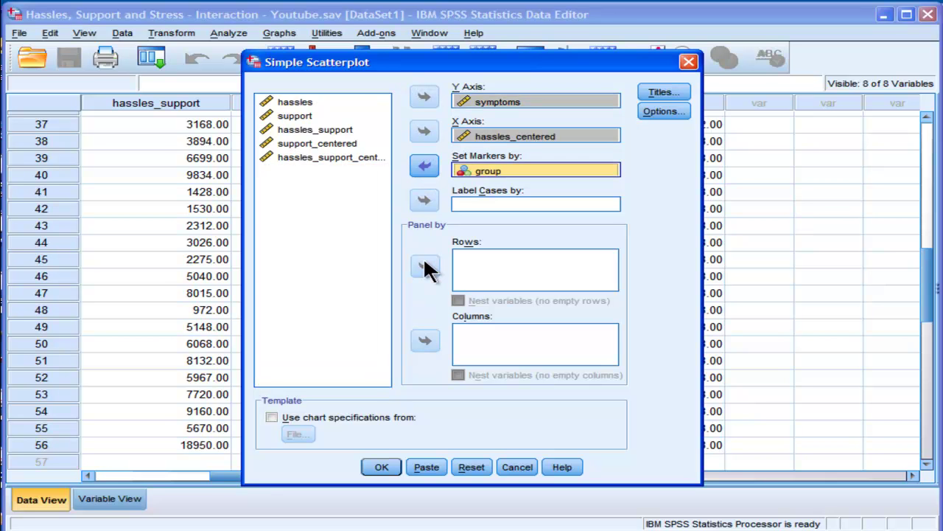
pyautogui.click(377, 467)
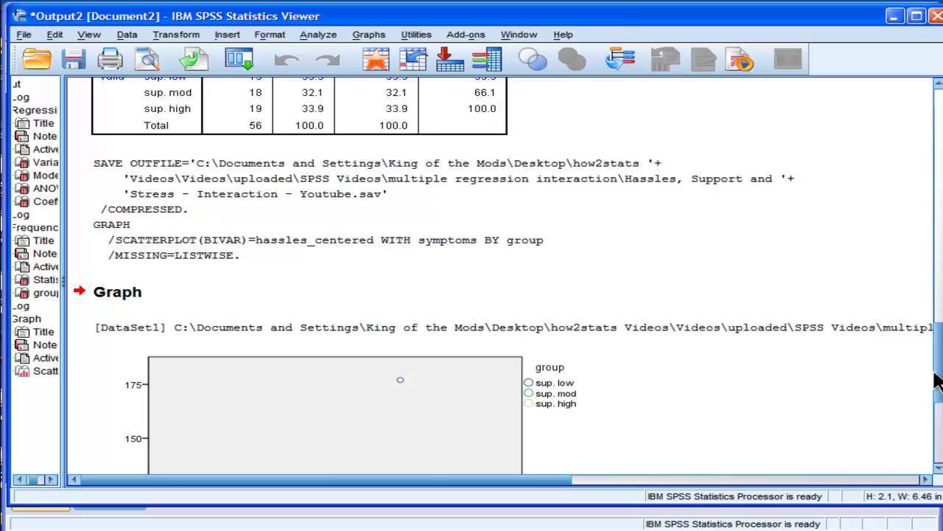
# - Scroll to the symptoms vs hassles_centered scatterplot and open it in the Chart Editor
pyautogui.moveTo(936, 369); pyautogui.dragTo(939, 398)
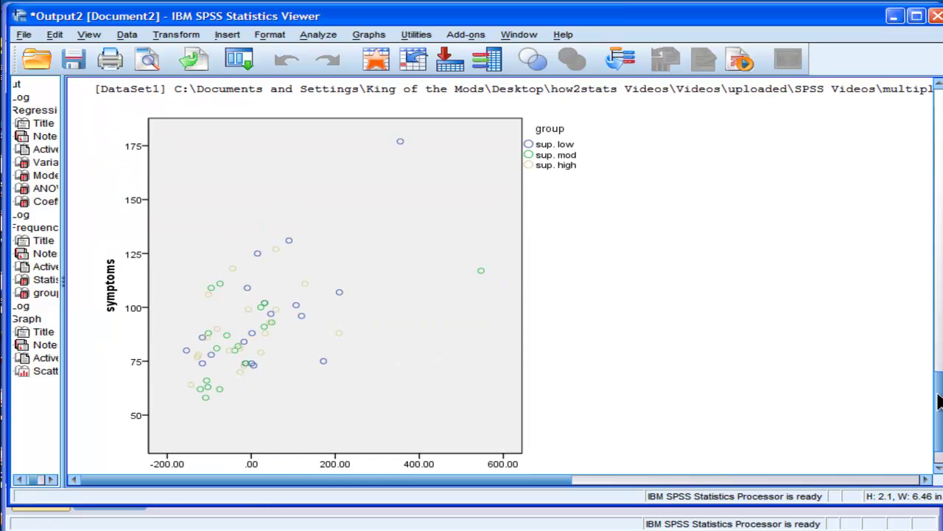
pyautogui.click(443, 323)
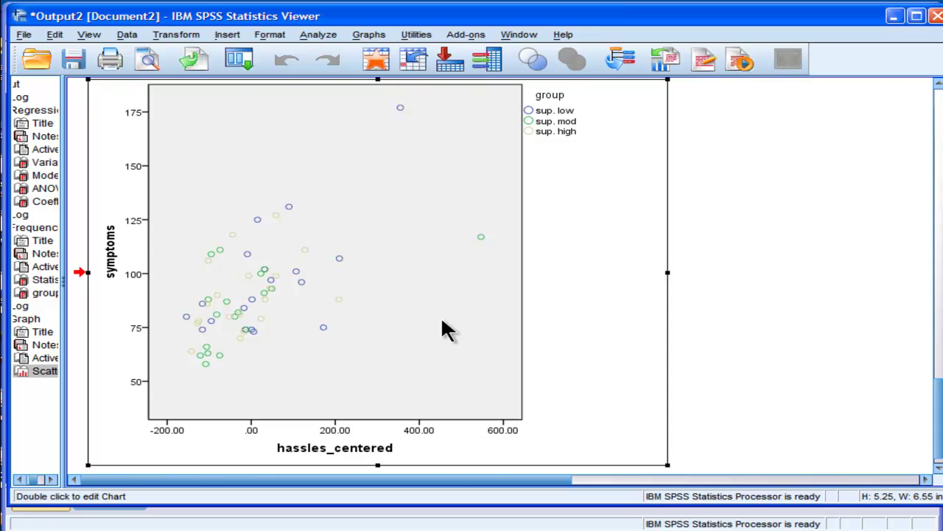
pyautogui.doubleClick(442, 322)
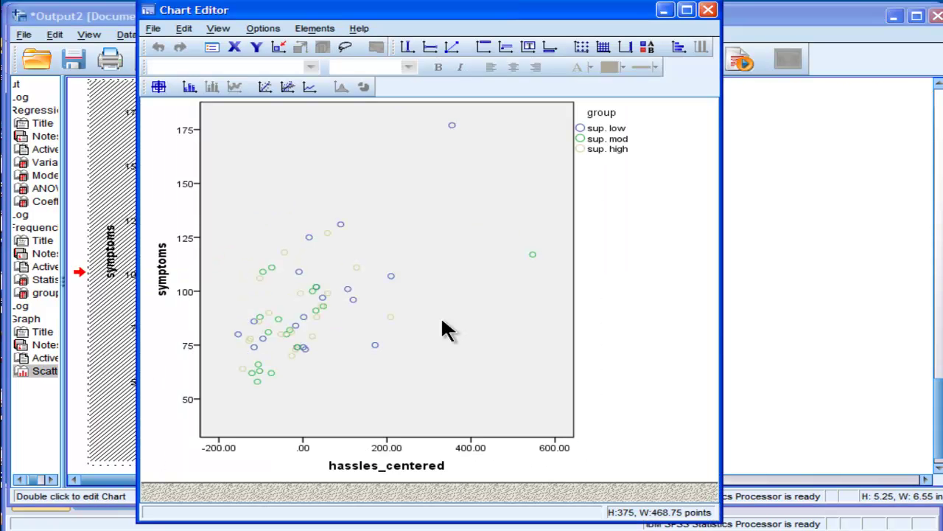
# - Apply a white fill to the scatterplot's plot area in place of the grey
pyautogui.doubleClick(442, 322)
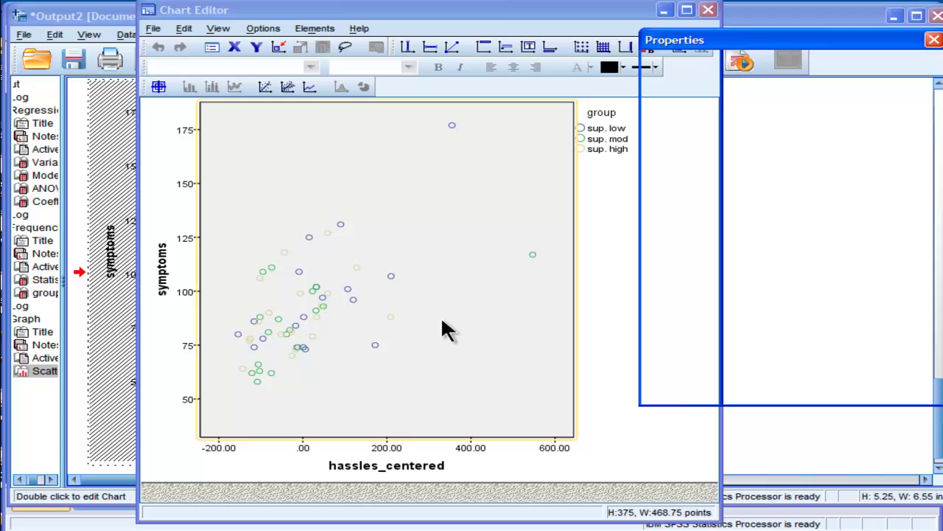
pyautogui.click(842, 145)
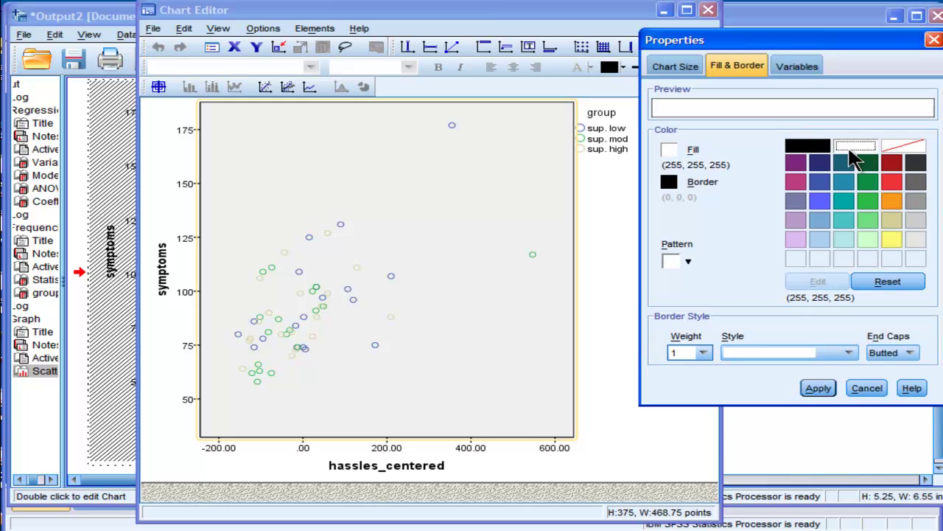
pyautogui.click(824, 389)
pyautogui.click(866, 388)
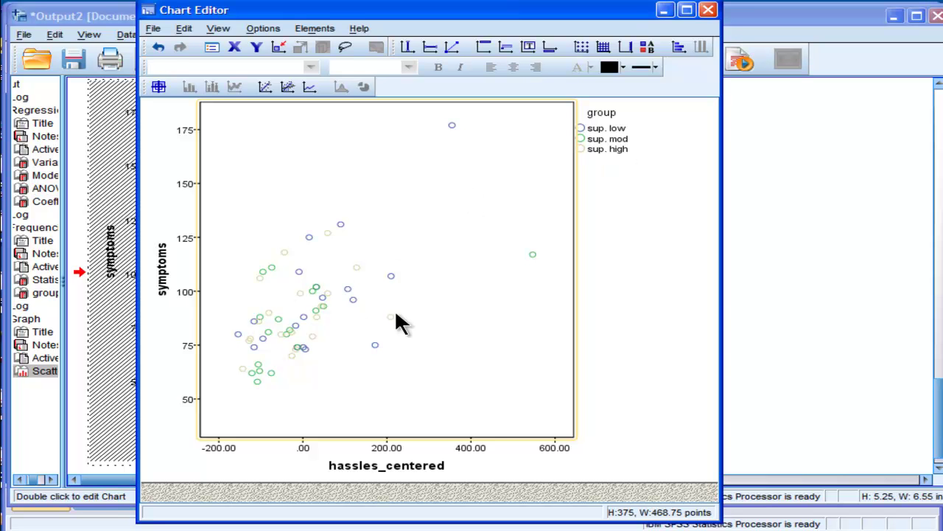
# - Add per-group linear fit lines (R² 0.464, 0.321, 0.149) and close the Chart Editor
pyautogui.click(288, 87)
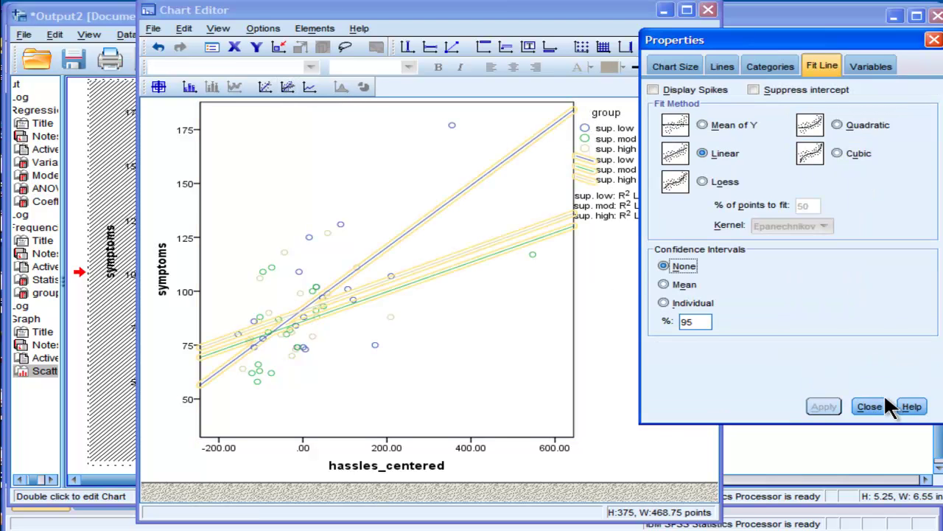
pyautogui.click(872, 404)
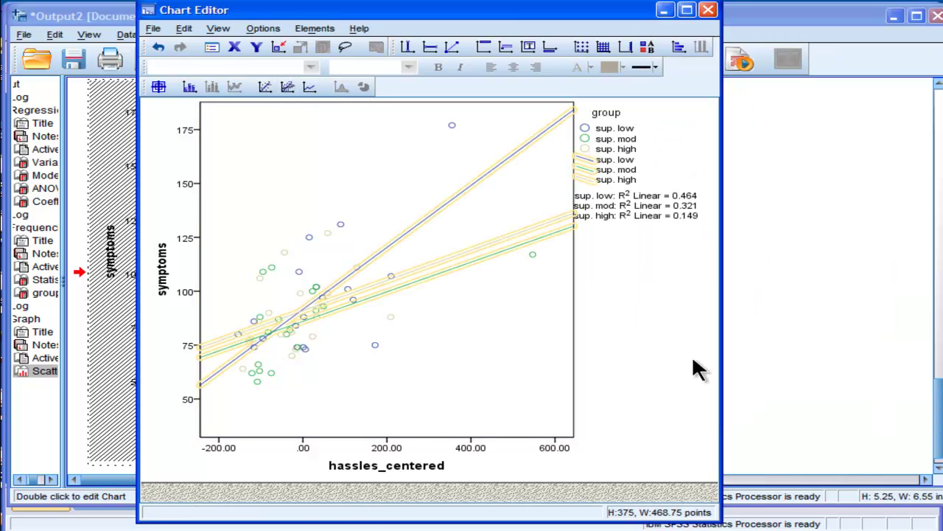
pyautogui.click(694, 361)
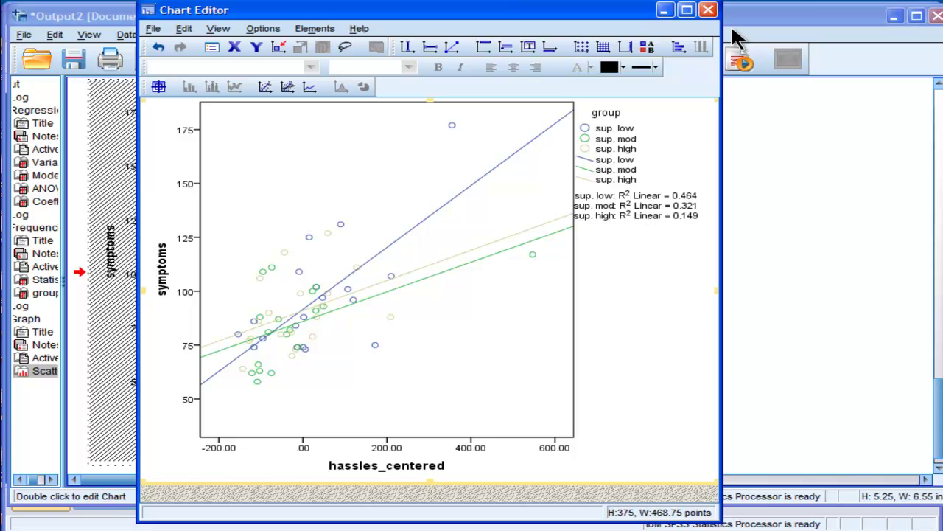
pyautogui.click(707, 10)
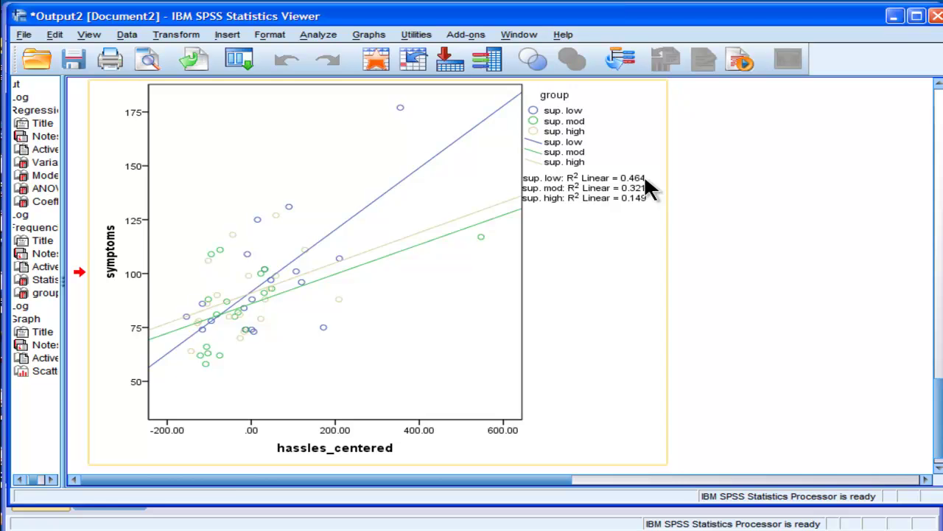
# - Launch Calculator and take the square root of 0.464
pyautogui.press('super')
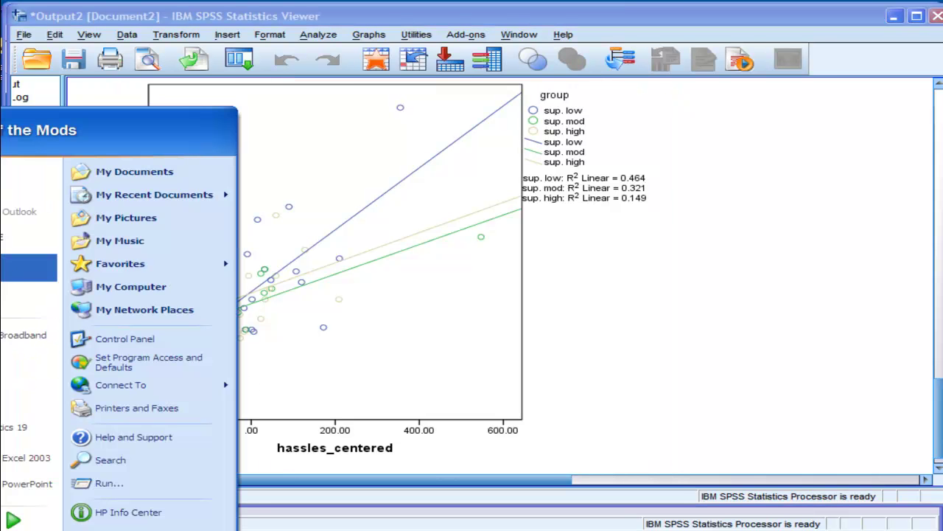
pyautogui.click(4, 274)
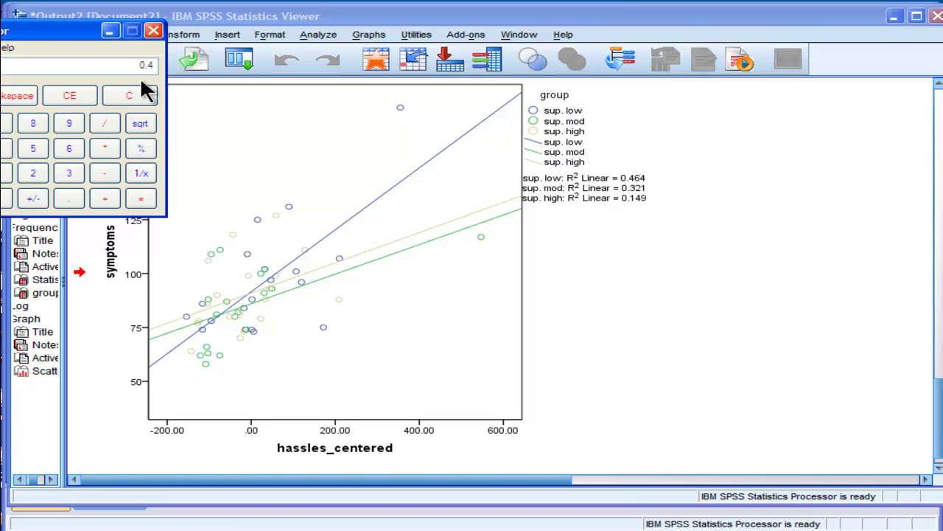
pyautogui.write('4')
pyautogui.click(139, 124)
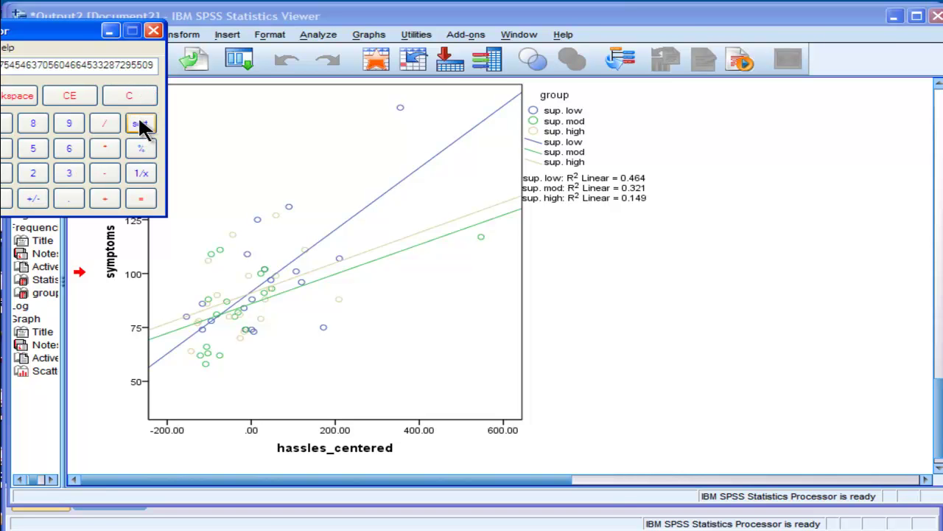
pyautogui.moveTo(79, 31); pyautogui.dragTo(815, 141)
# - Clear the display and take the square root of 0.32
pyautogui.click(352, 453)
pyautogui.click(720, 175)
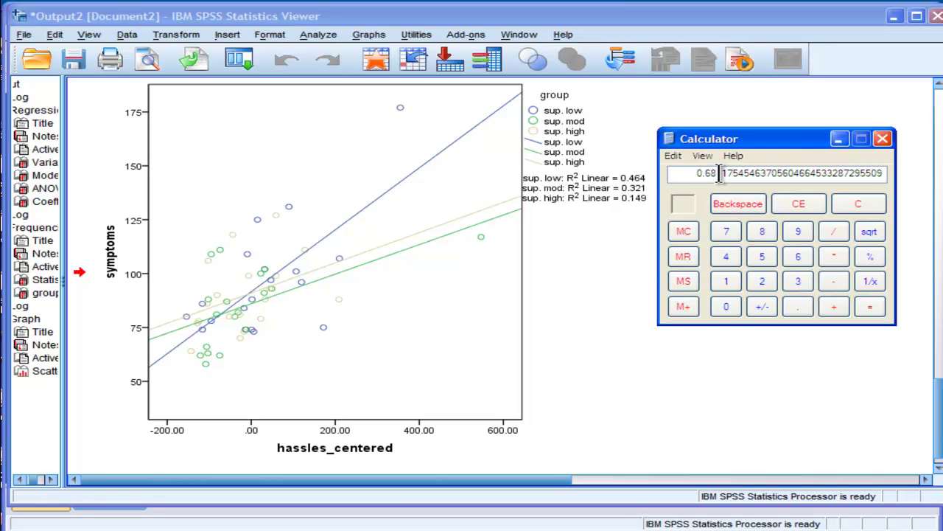
pyautogui.click(854, 198)
pyautogui.click(651, 191)
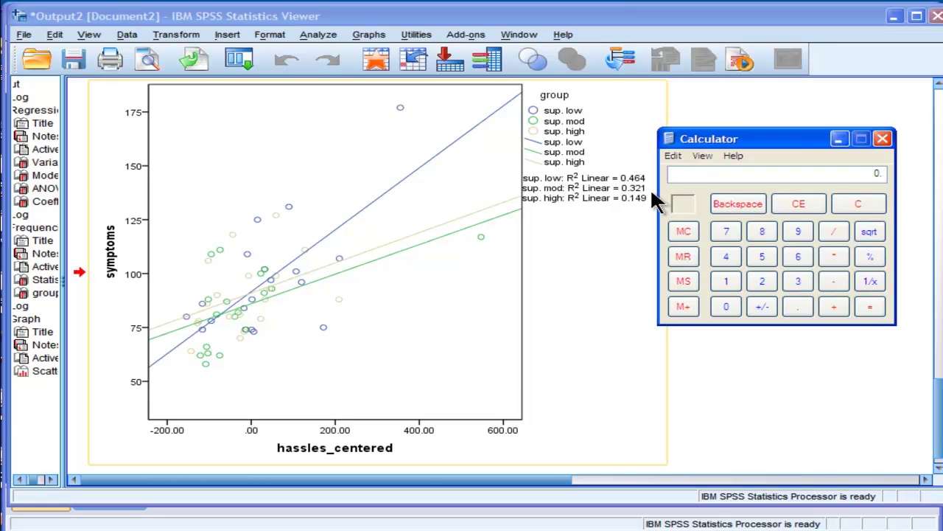
pyautogui.click(767, 240)
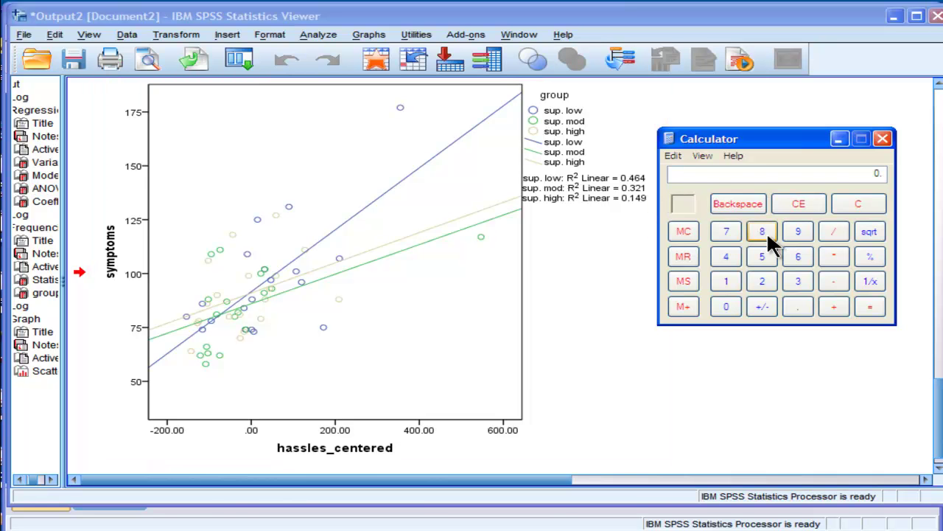
pyautogui.write('.32')
pyautogui.click(871, 231)
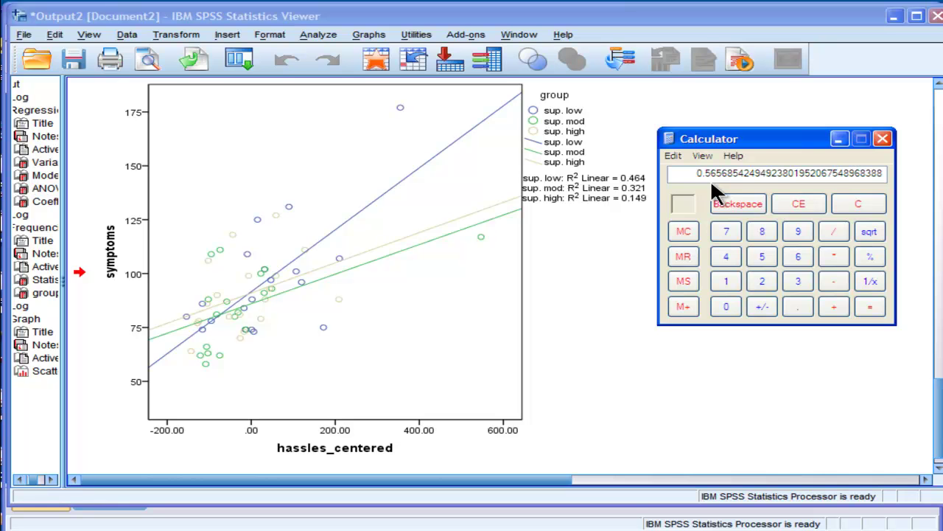
# - Take the square root of 0.149, then close the calculator
pyautogui.click(870, 200)
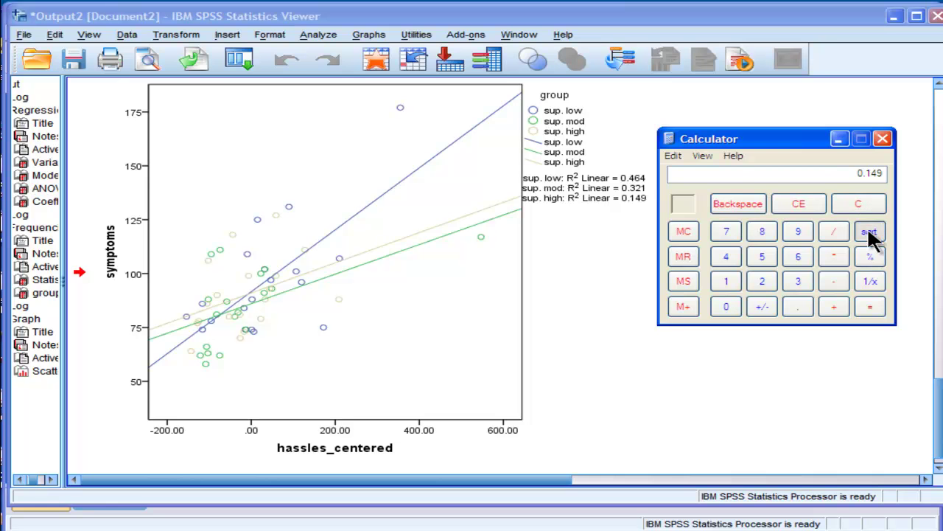
pyautogui.click(870, 233)
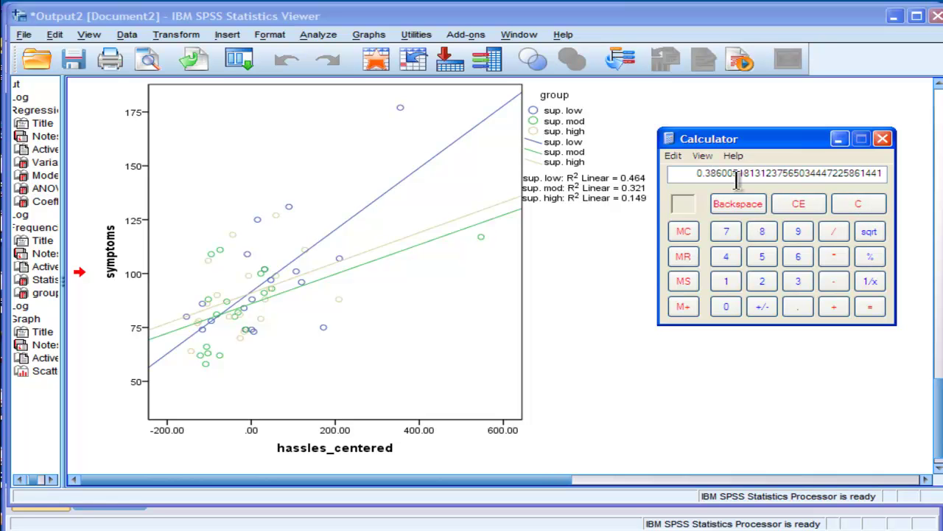
pyautogui.click(884, 139)
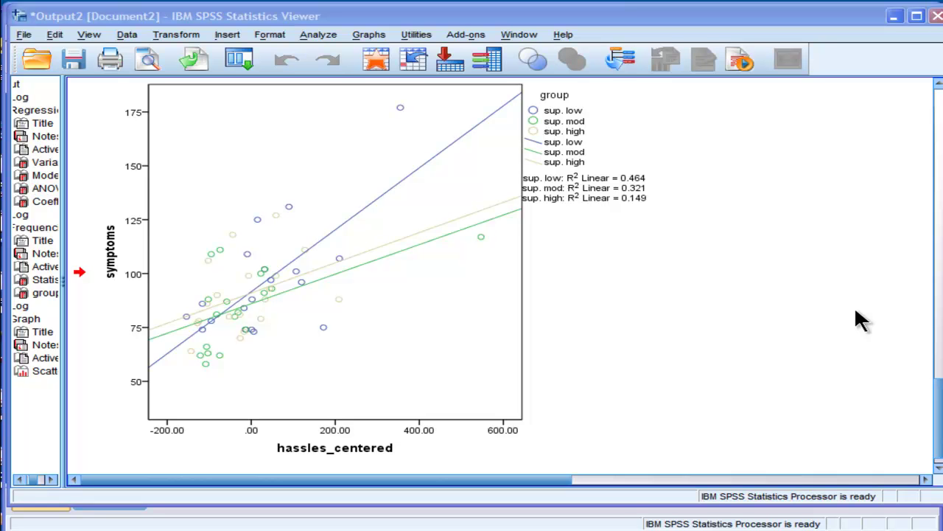
pyautogui.click(493, 195)
pyautogui.click(311, 37)
pyautogui.moveTo(330, 68)
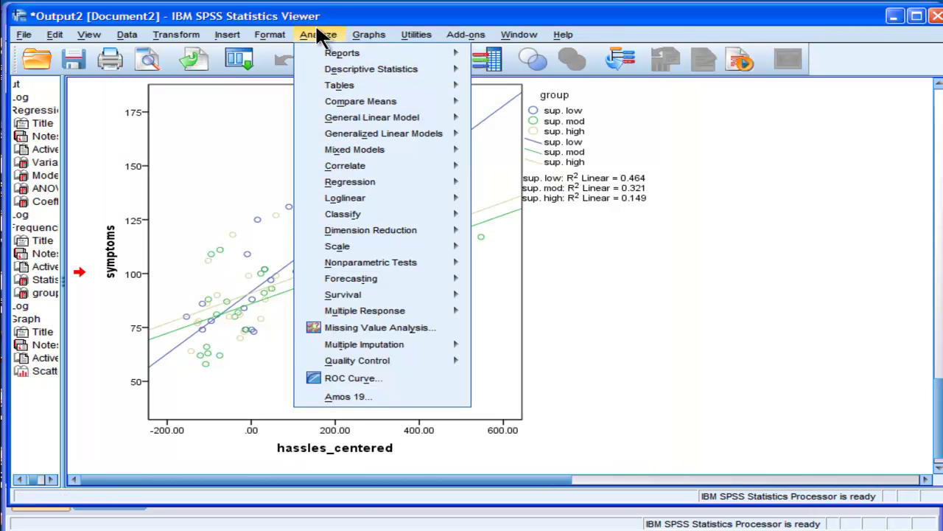
pyautogui.click(317, 34)
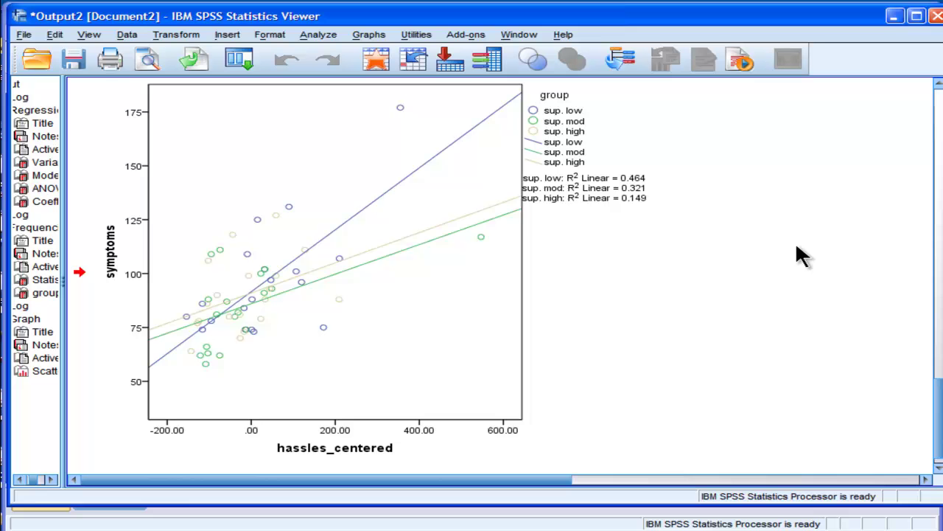
pyautogui.click(450, 173)
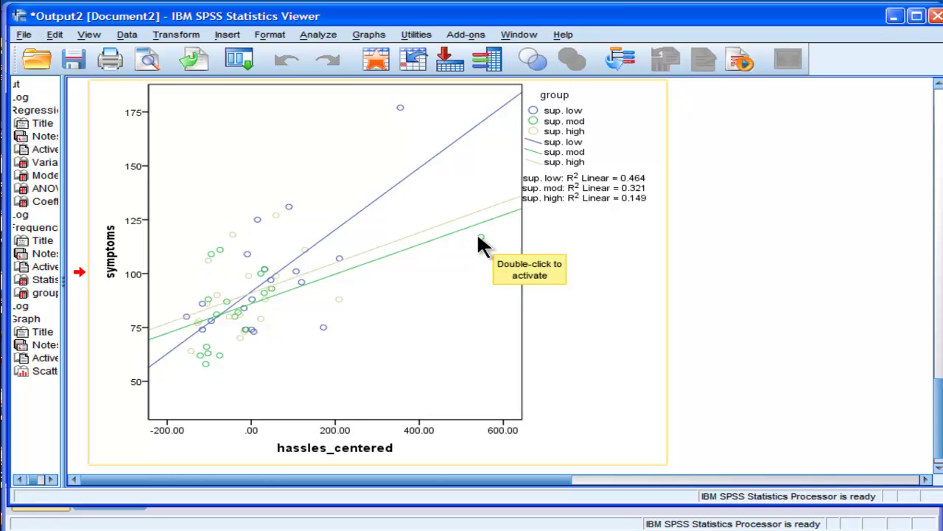
pyautogui.click(794, 262)
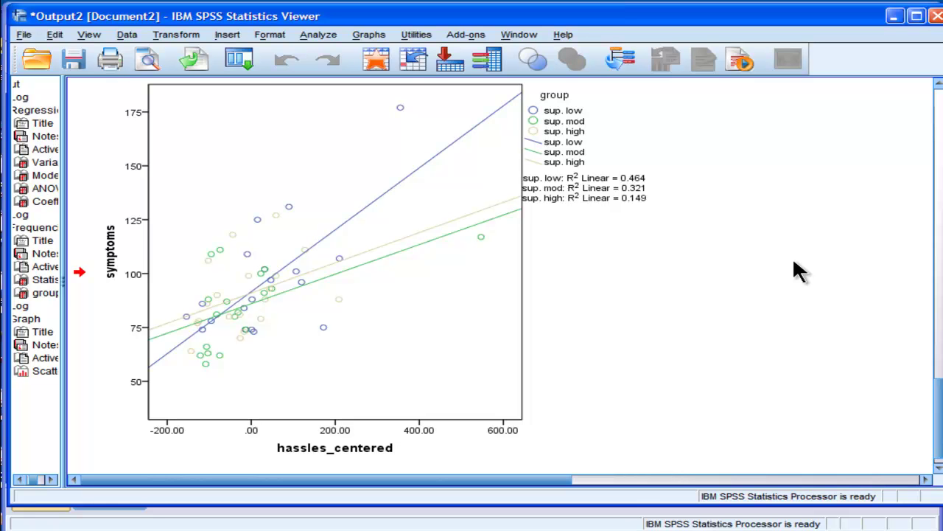
# - In Frequencies, swap group out for hassles, support and symptoms as variables
pyautogui.click(319, 37)
pyautogui.moveTo(336, 70)
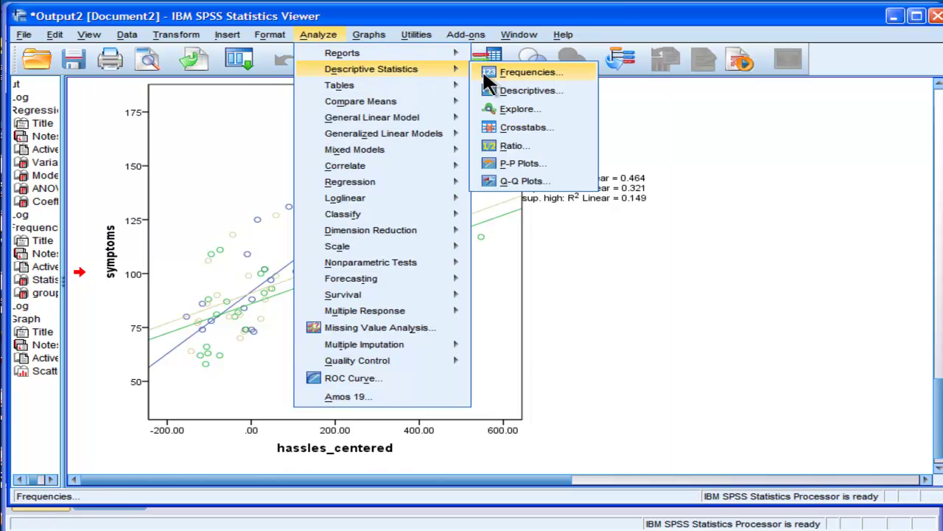
pyautogui.click(510, 70)
pyautogui.click(501, 199)
pyautogui.click(445, 250)
pyautogui.click(324, 200)
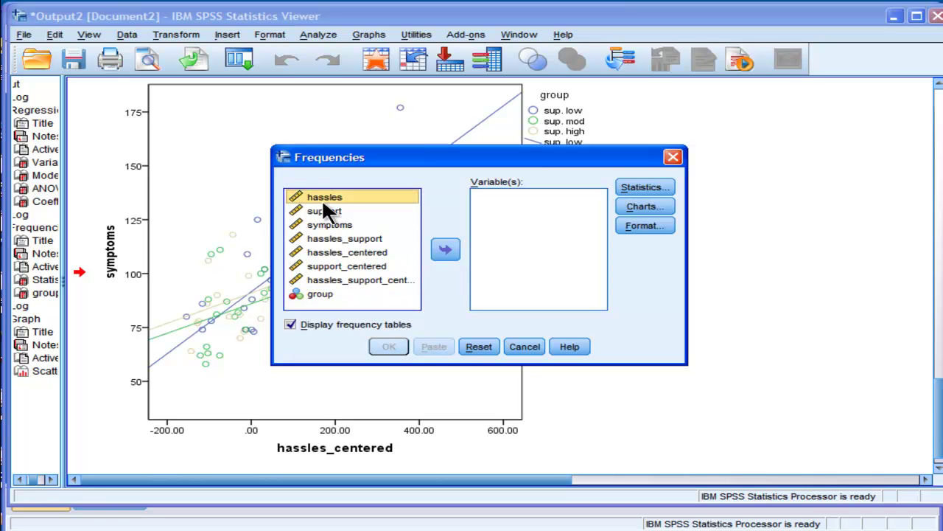
pyautogui.keyDown('shift'); pyautogui.click(324, 224); pyautogui.keyUp('shift')
pyautogui.click(445, 249)
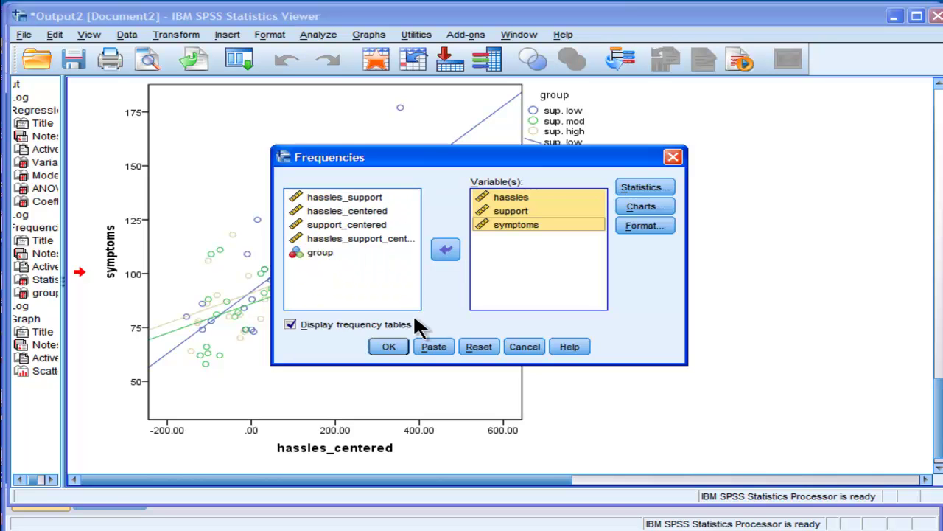